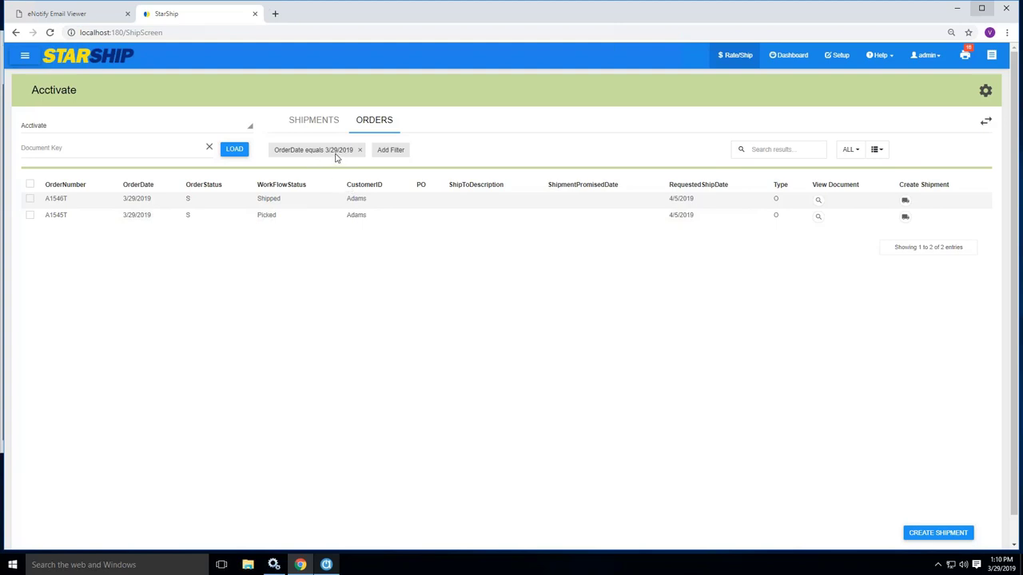
pyautogui.click(281, 151)
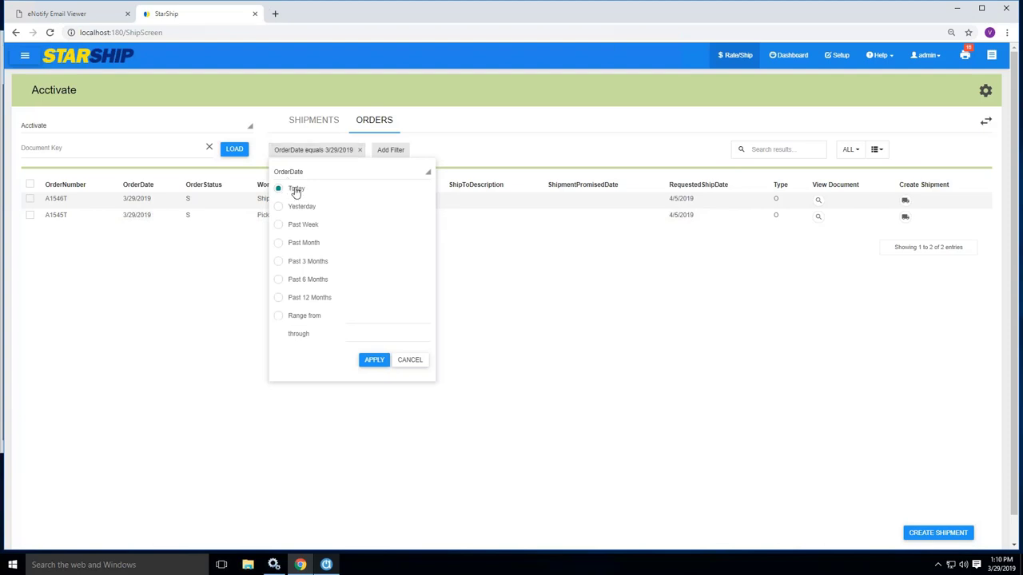
pyautogui.click(297, 173)
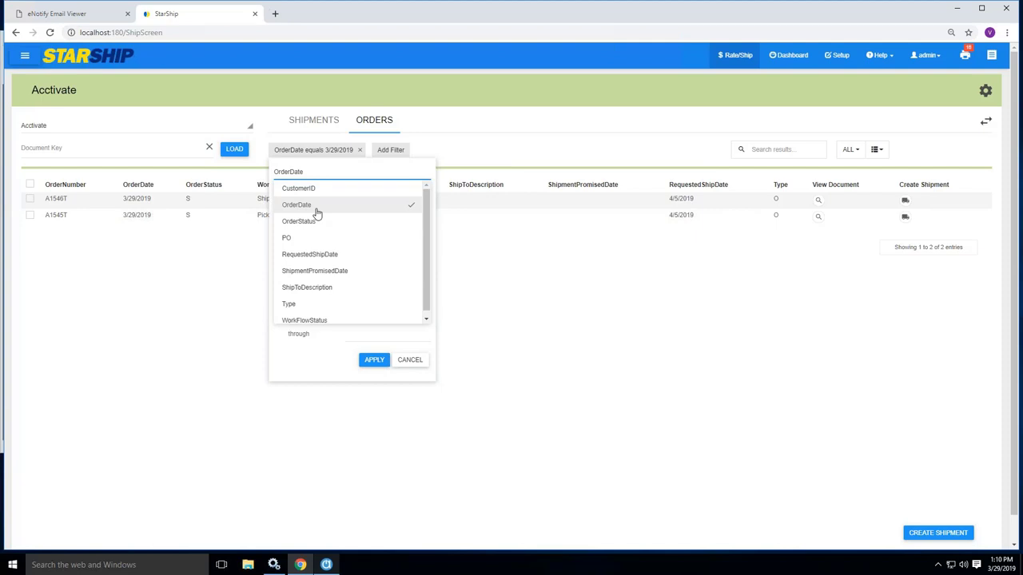
pyautogui.click(355, 172)
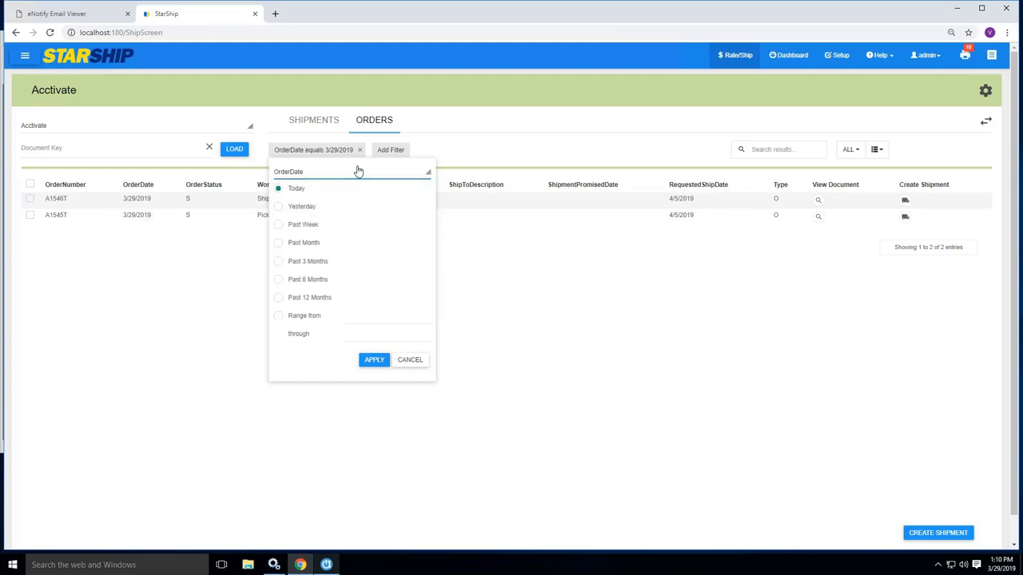
pyautogui.click(258, 238)
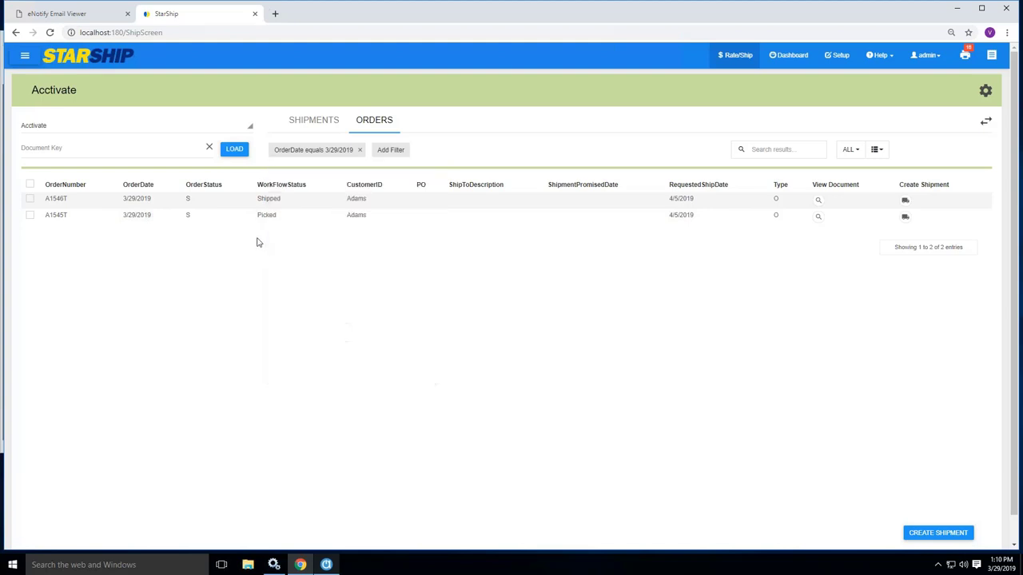
# - Create a freight shipment for order A1545T and edit its XPO Logistics LTL transportation settings
pyautogui.click(905, 219)
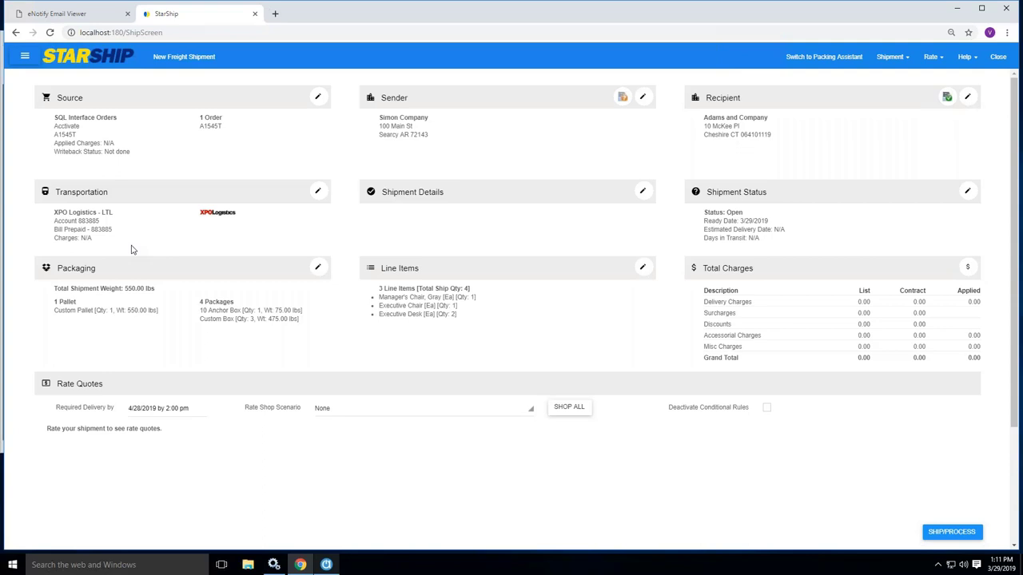
pyautogui.click(318, 193)
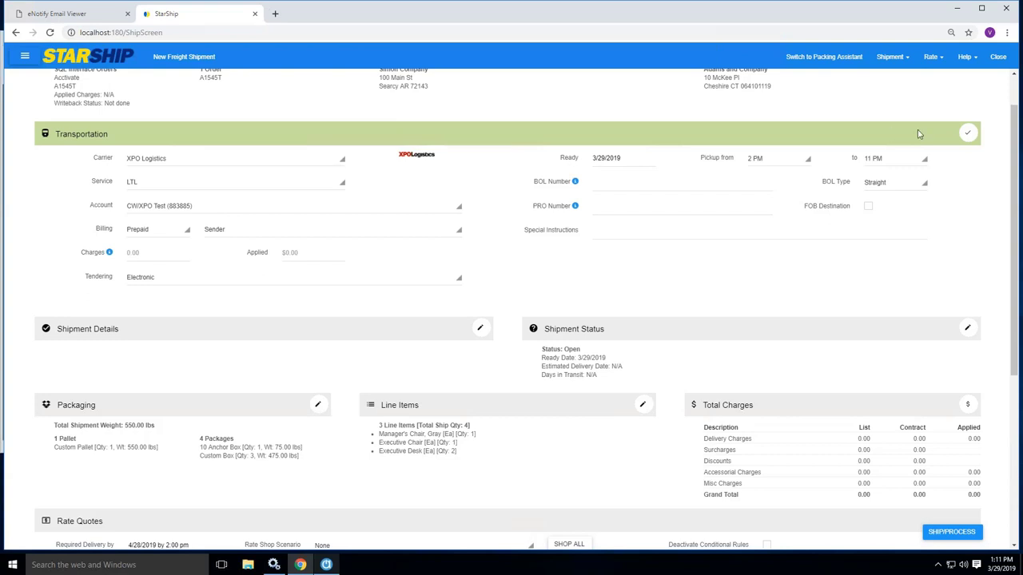
# - Confirm transportation and check shipment details: 550.00 lbs on 1 pallet, 4 packages, 3 line items
pyautogui.click(968, 136)
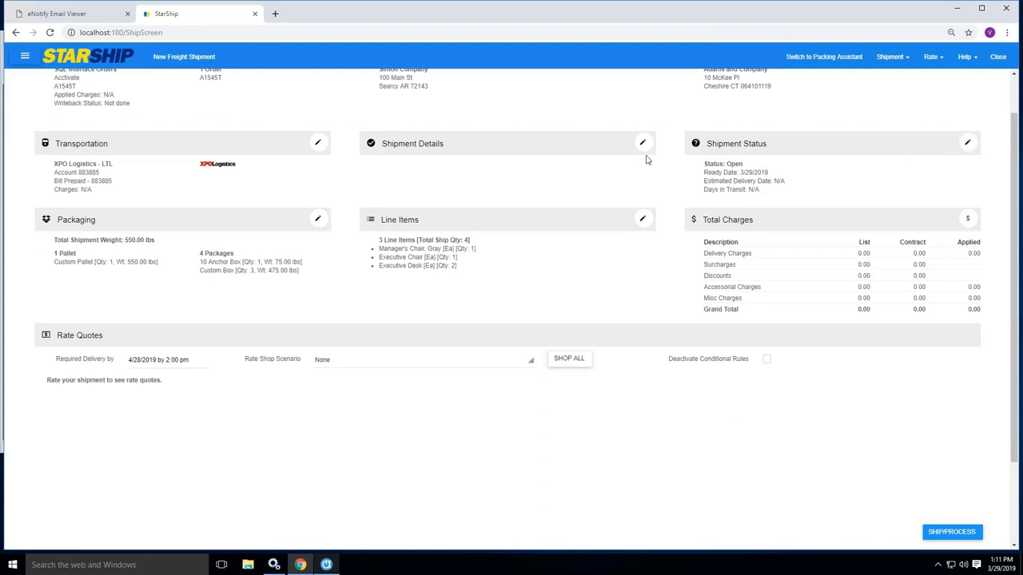
pyautogui.click(643, 144)
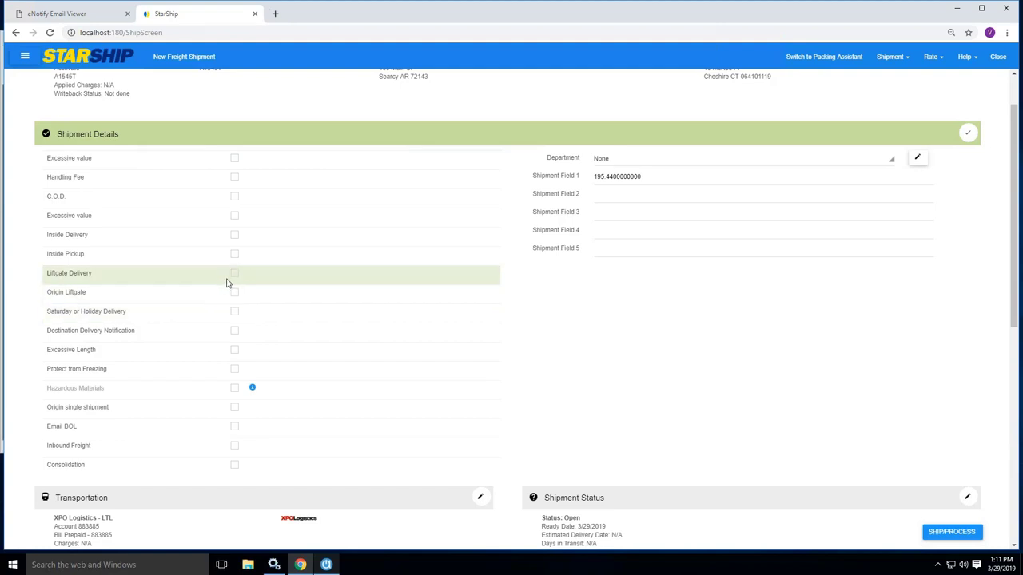
pyautogui.click(968, 135)
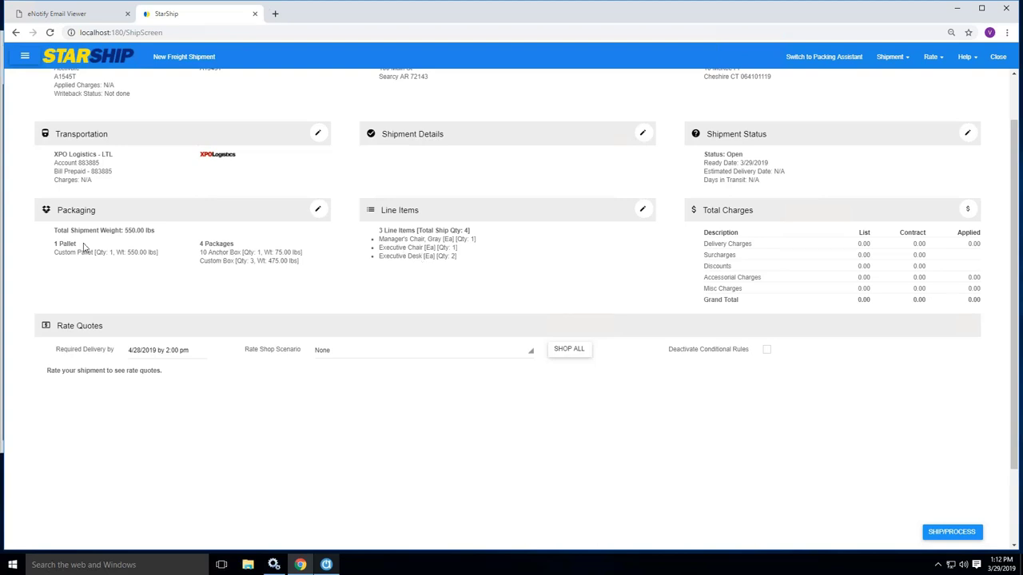
pyautogui.click(318, 212)
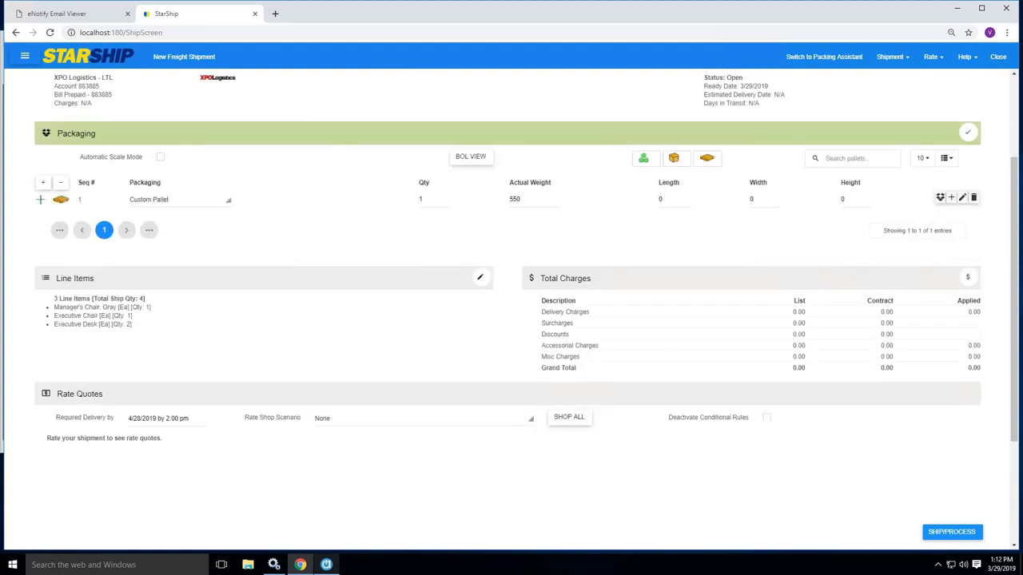
pyautogui.click(40, 201)
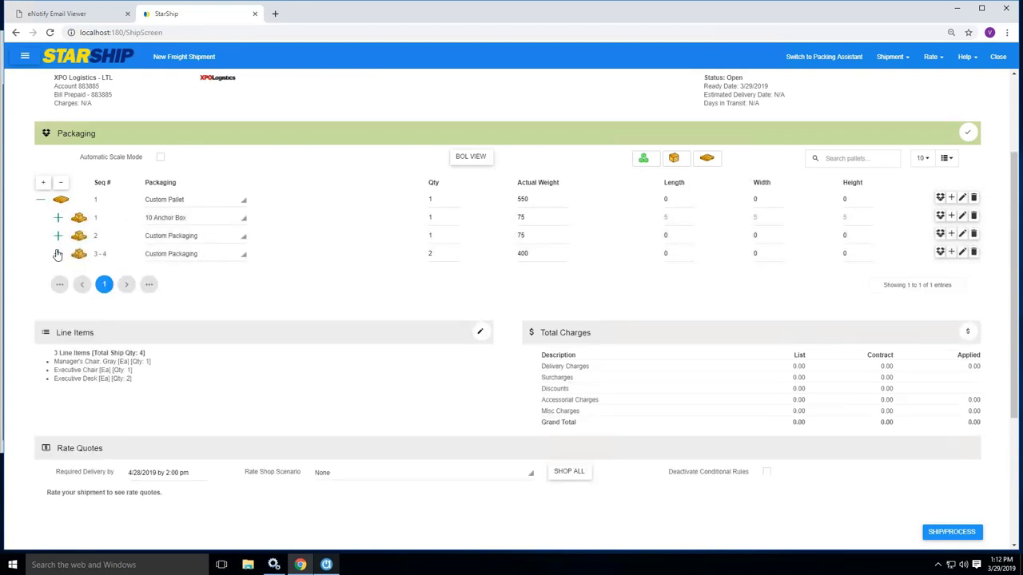
pyautogui.click(57, 254)
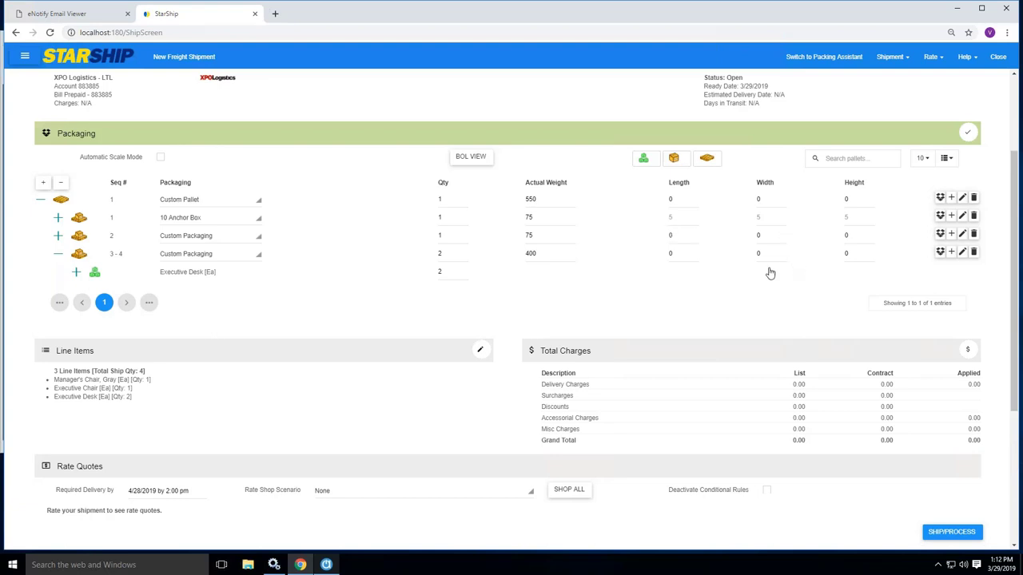
pyautogui.click(967, 135)
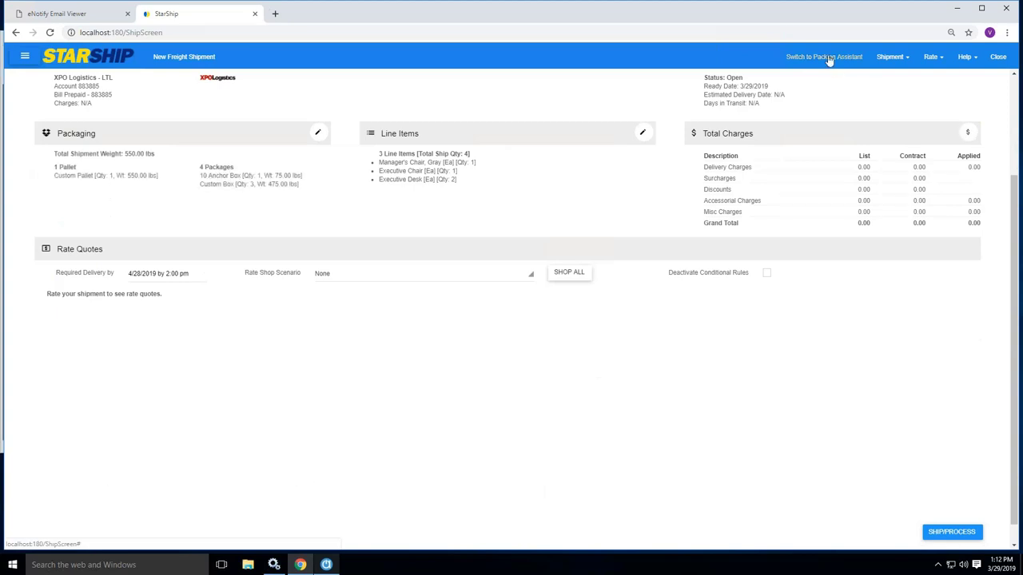
pyautogui.click(829, 58)
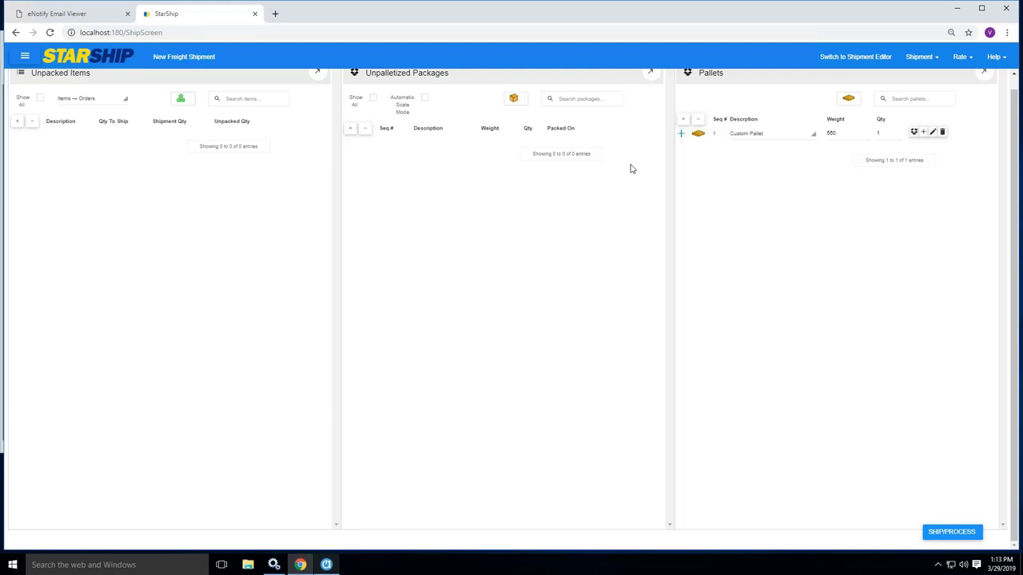
pyautogui.click(860, 59)
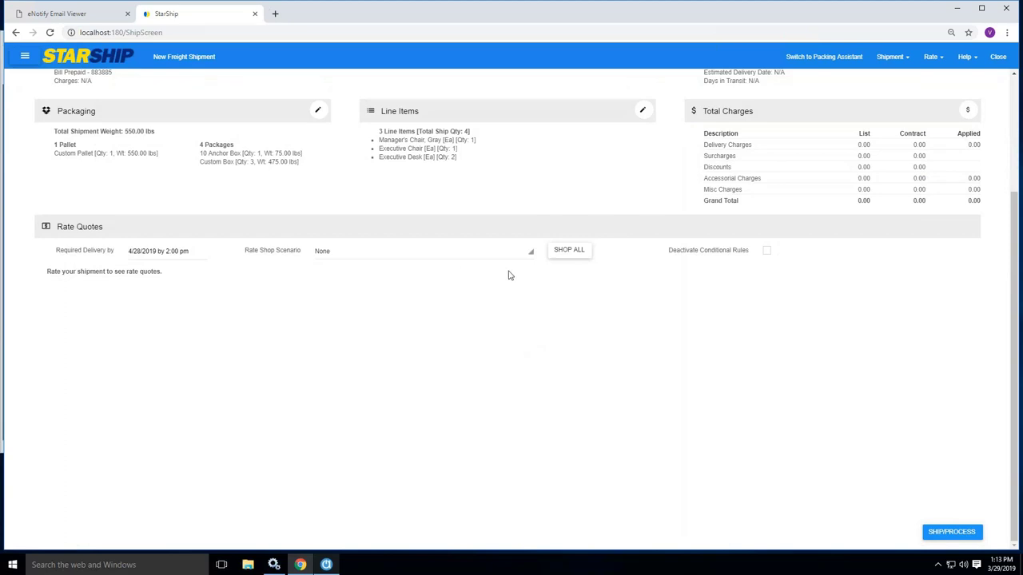
# - Shop all carriers, loading 24 rate quotes with XPO Logistics LTL at 195.44, 3 days' transit
pyautogui.click(567, 253)
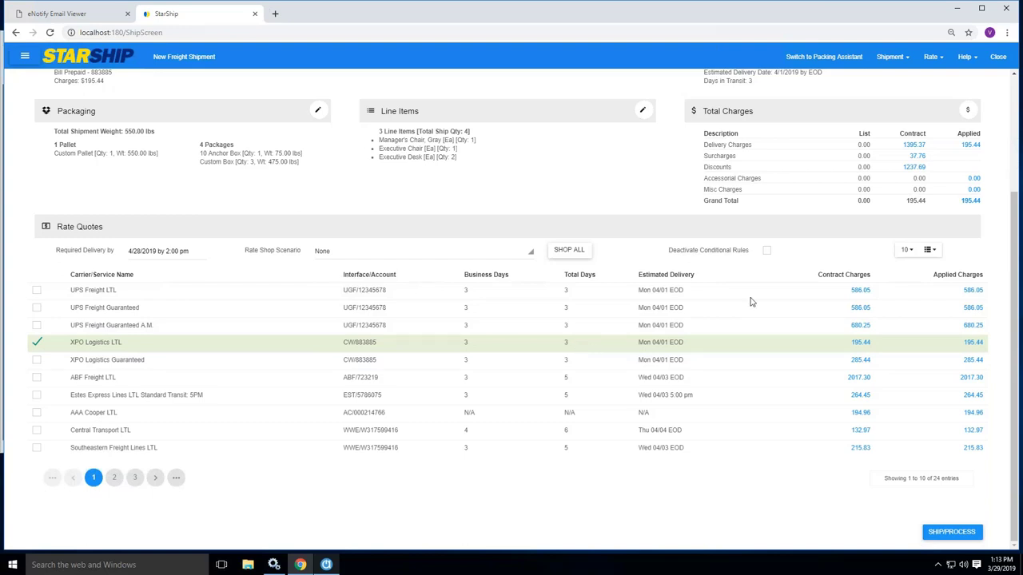
# - Hide Interface/Account, show all 24 quotes cheapest first, and ship via XPO LTL at 195.44
pyautogui.click(930, 253)
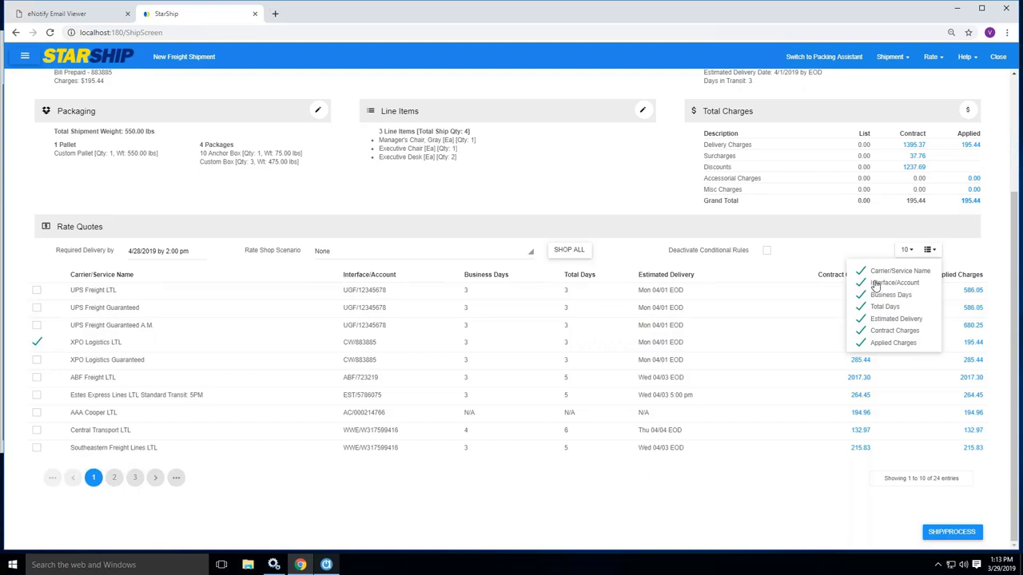
pyautogui.click(875, 285)
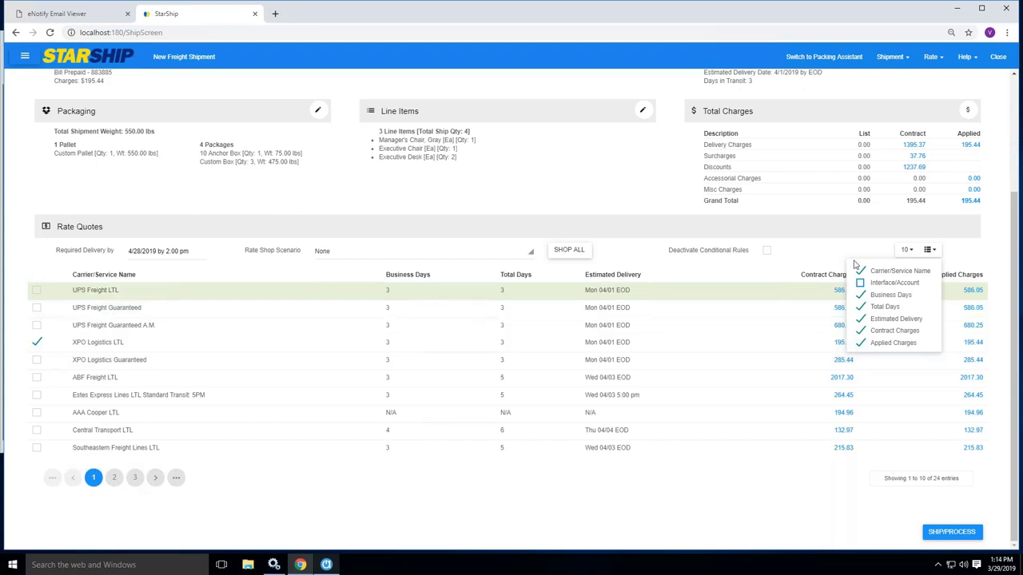
pyautogui.click(910, 251)
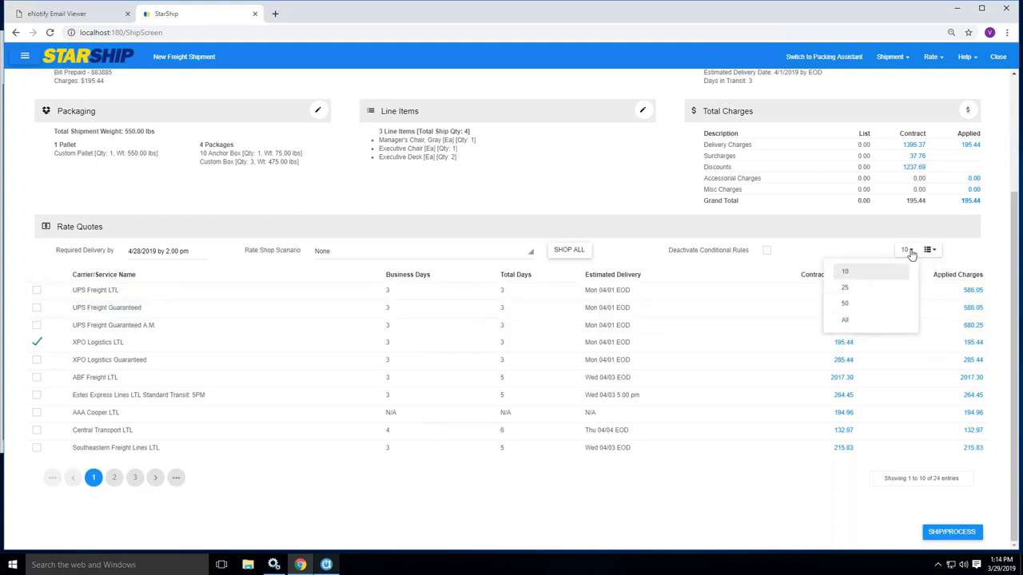
pyautogui.click(844, 322)
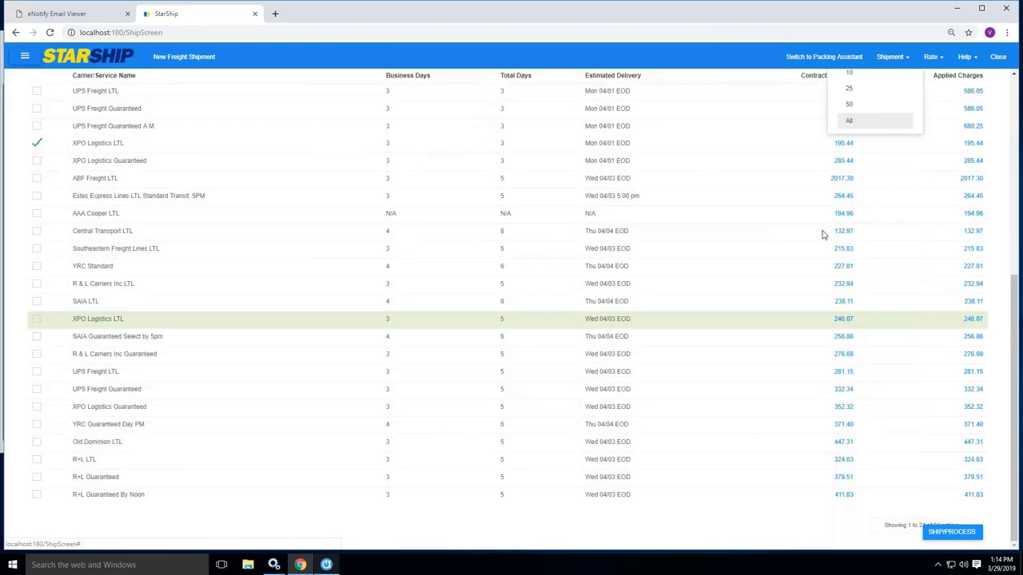
pyautogui.click(812, 78)
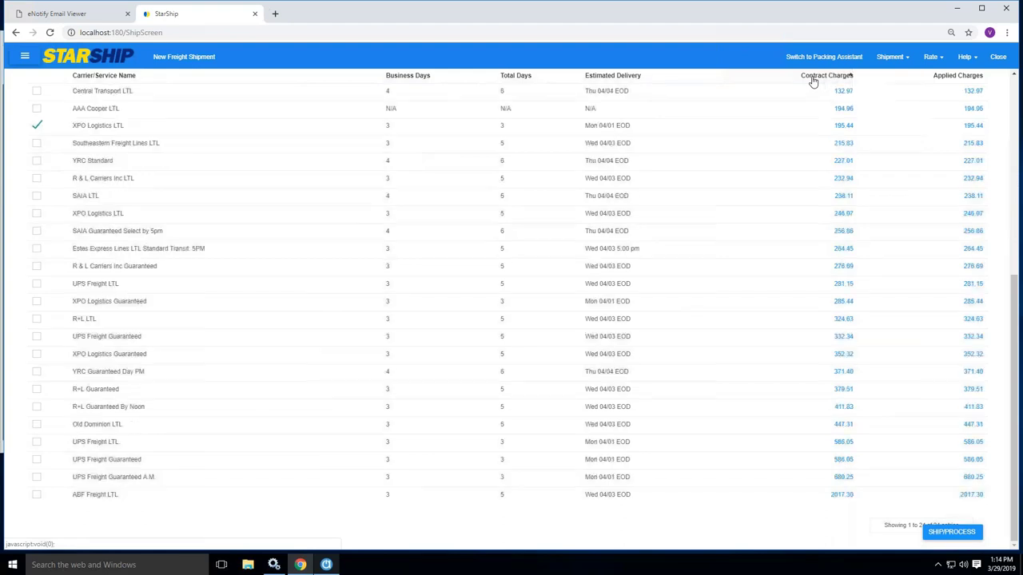
pyautogui.click(950, 533)
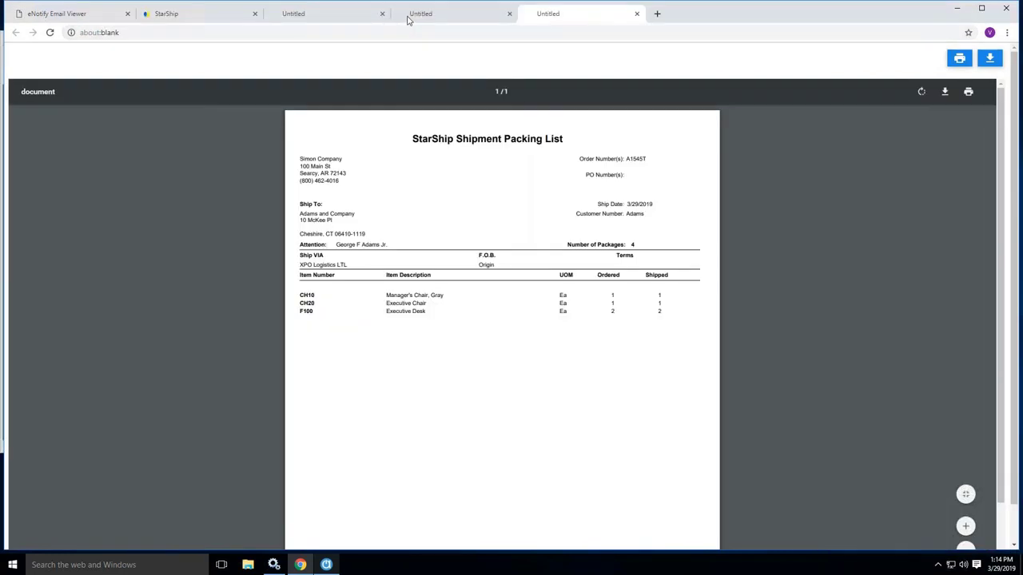
# - Review the XPO straight bill of lading listing chairs and desk, 4 pieces weighing 550
pyautogui.click(325, 14)
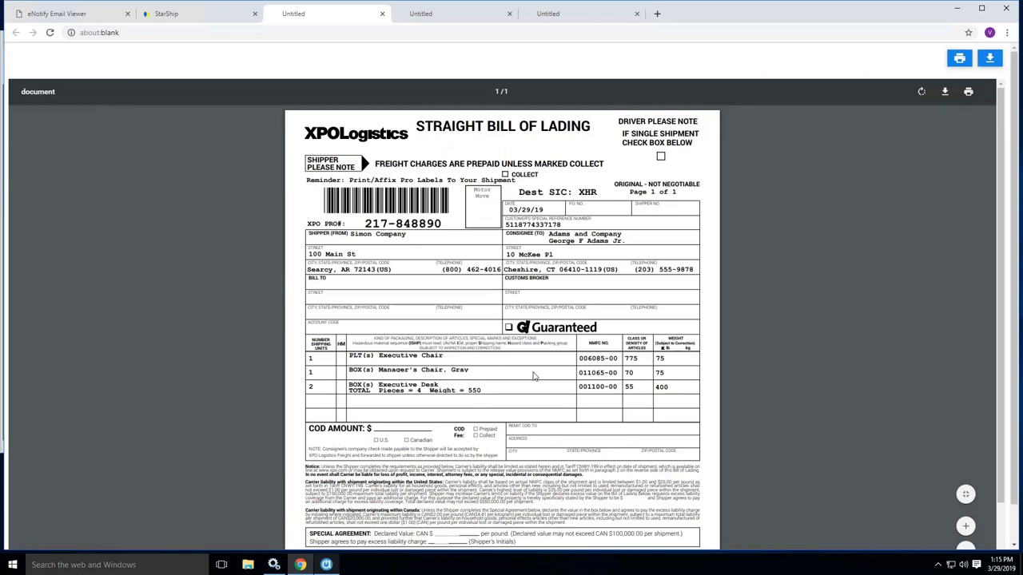
pyautogui.scroll(-1, 533, 373)
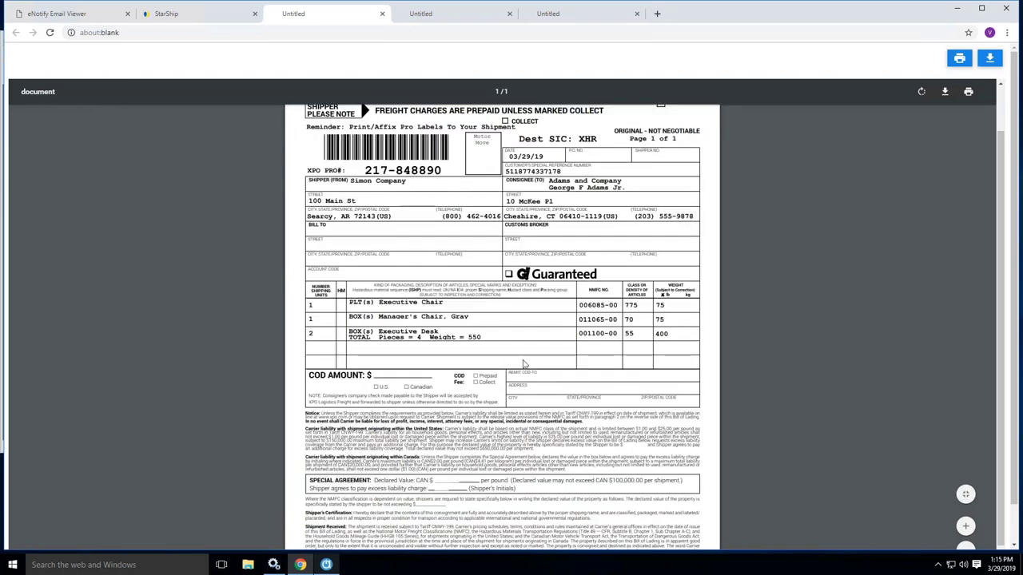
pyautogui.scroll(-1, 524, 364)
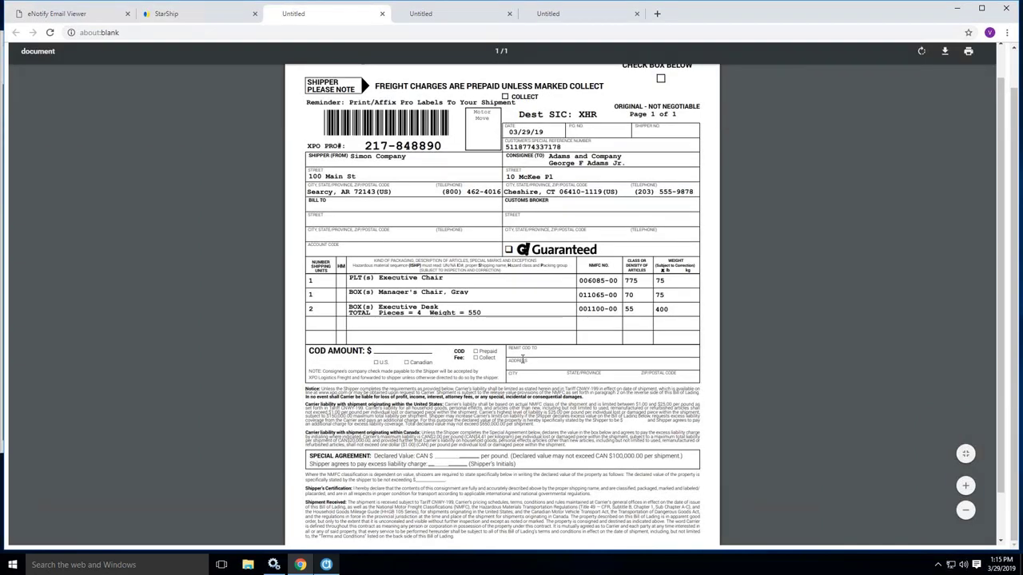
pyautogui.scroll(-1, 523, 361)
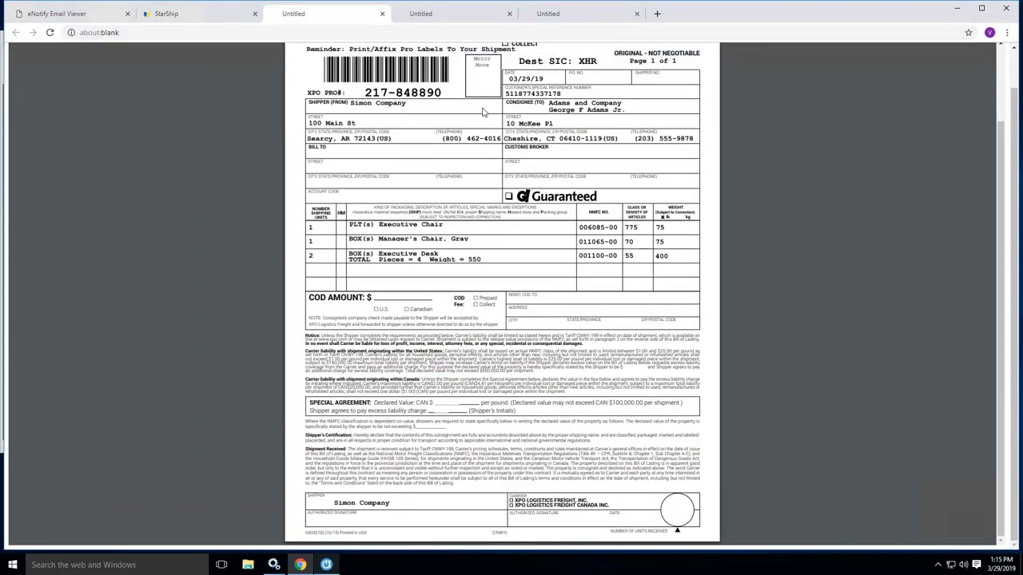
# - Scroll the uniform straight bill of lading, then view the packing list for CH10, CH20, F100
pyautogui.click(417, 19)
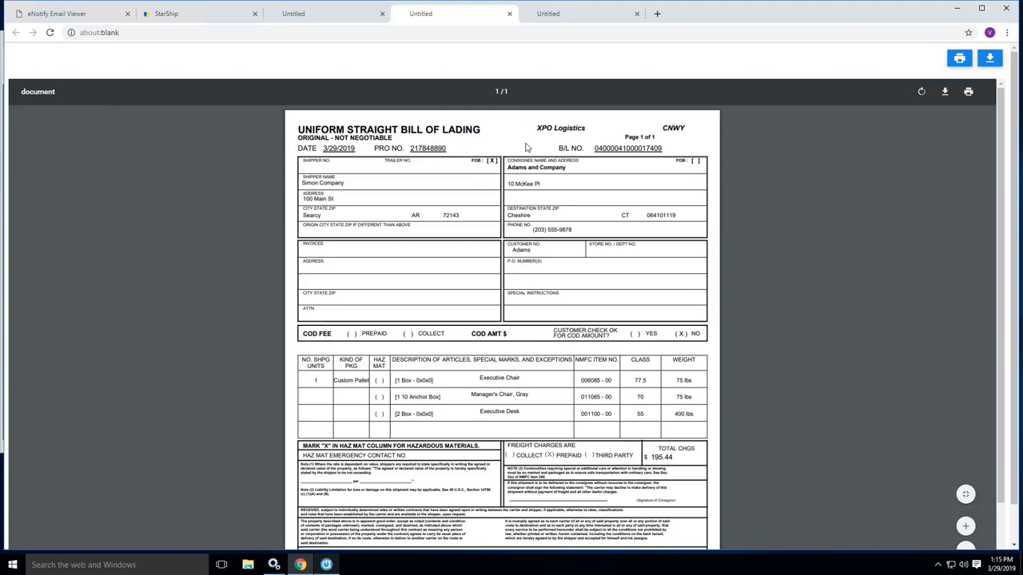
pyautogui.scroll(-2, 524, 380)
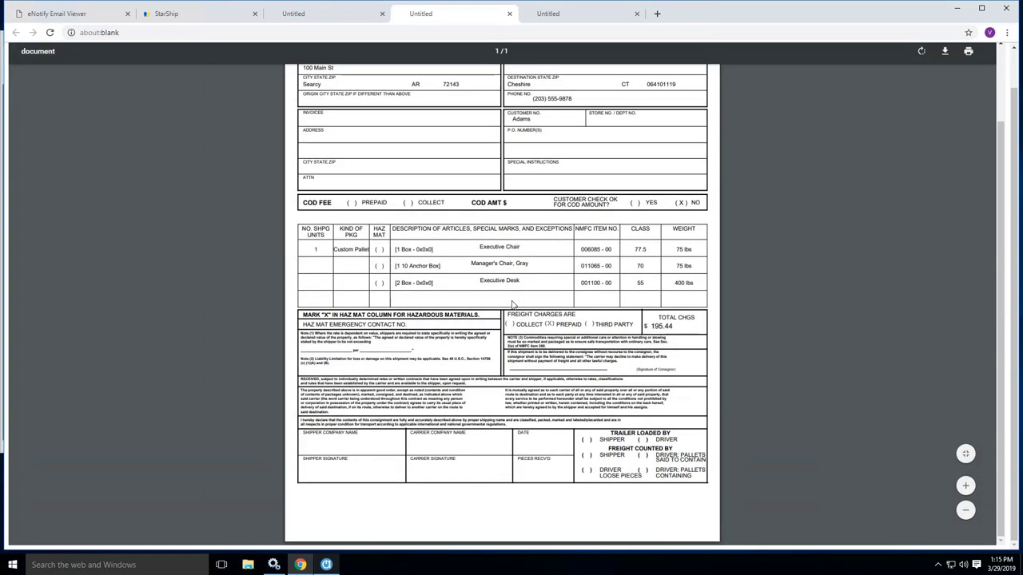
pyautogui.click(616, 17)
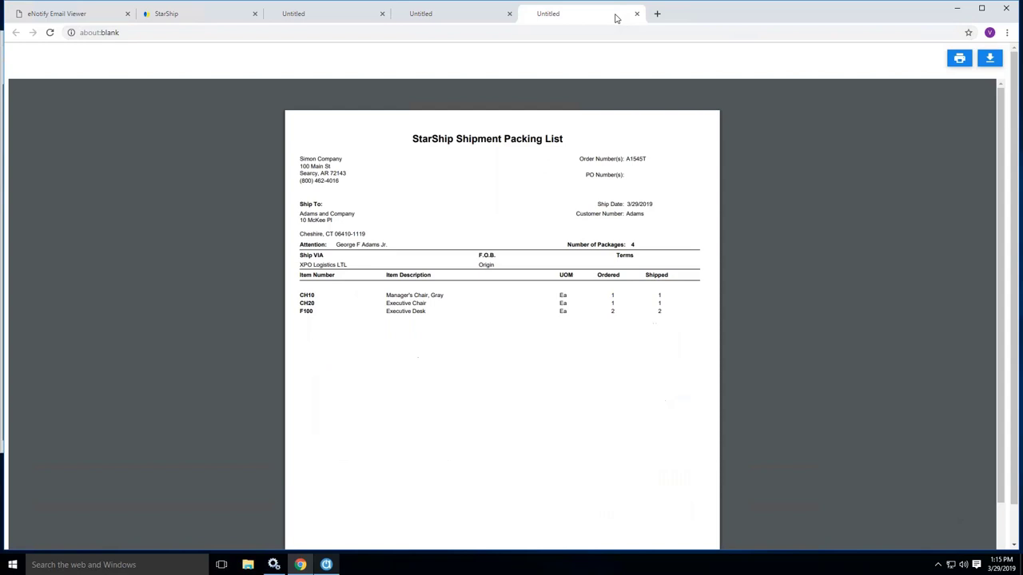
# - Open the StarShip Dashboard showing $14380 costs, 28 shipments, 51 packages, and browse chart options
pyautogui.click(179, 16)
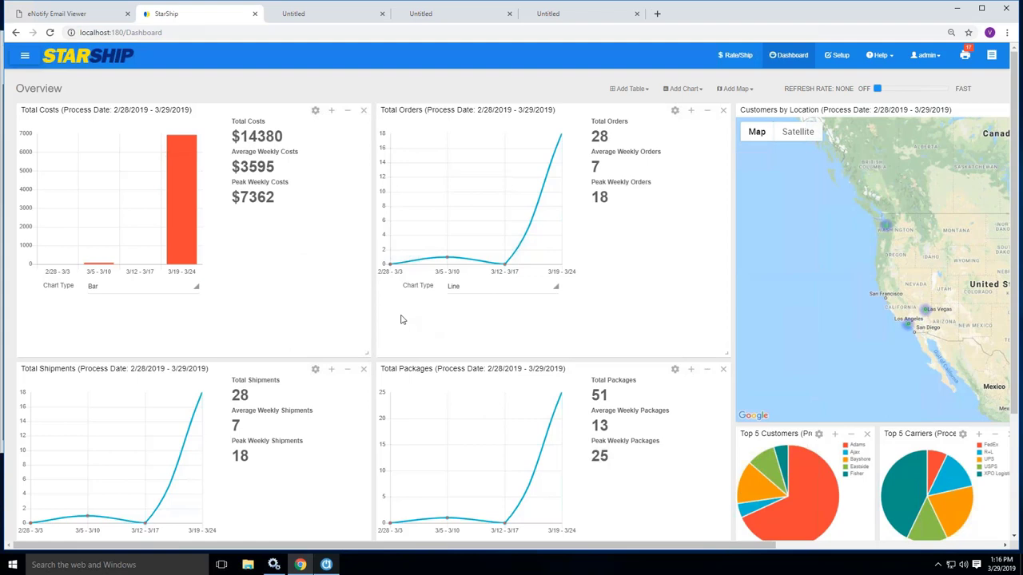
pyautogui.click(701, 90)
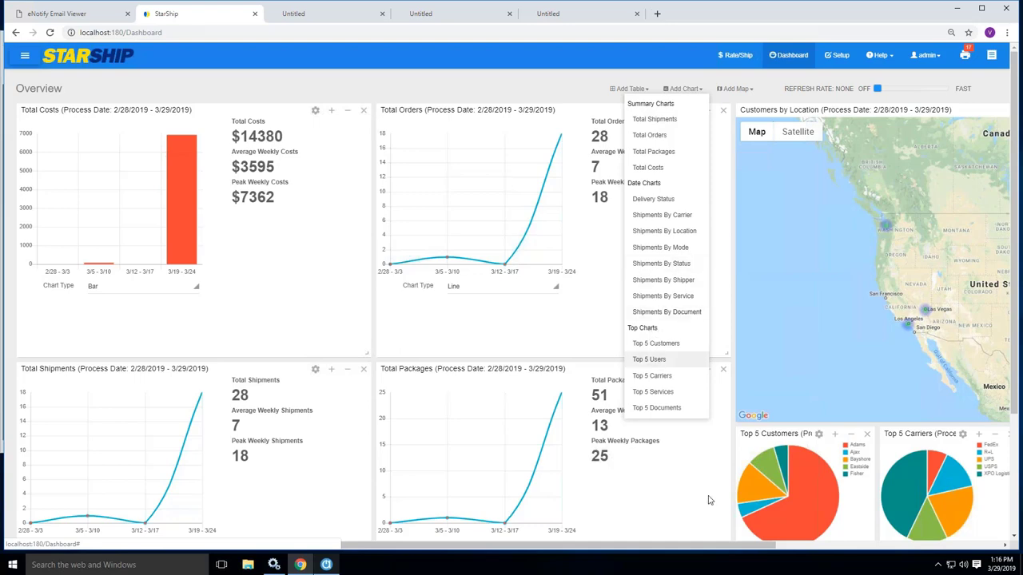
pyautogui.moveTo(790, 550); pyautogui.dragTo(919, 548)
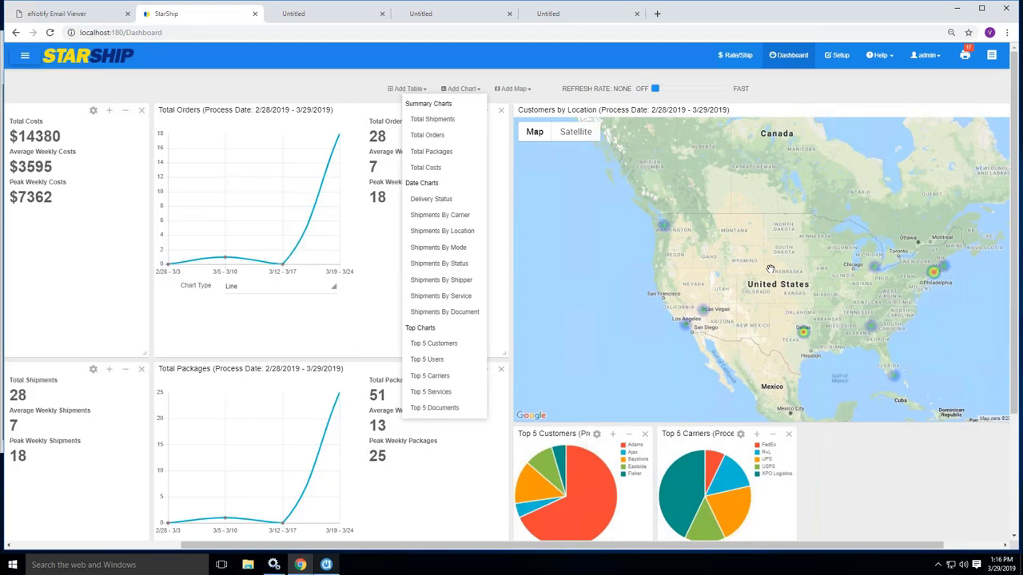
# - List the 6 pending eNotify notifications and read the newest, with coupon Save10 and 03/29/2019 delivery
pyautogui.click(46, 15)
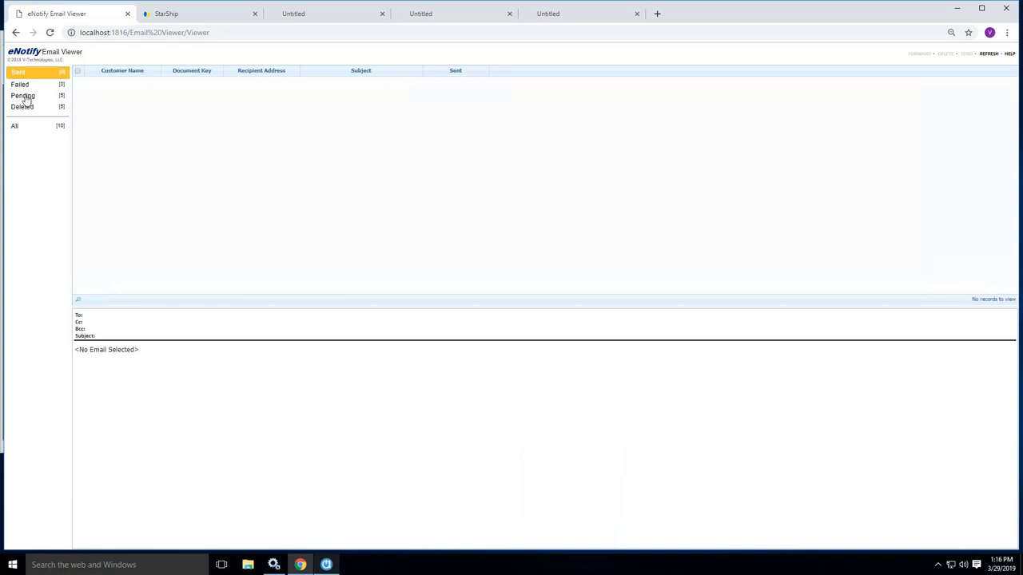
pyautogui.click(24, 95)
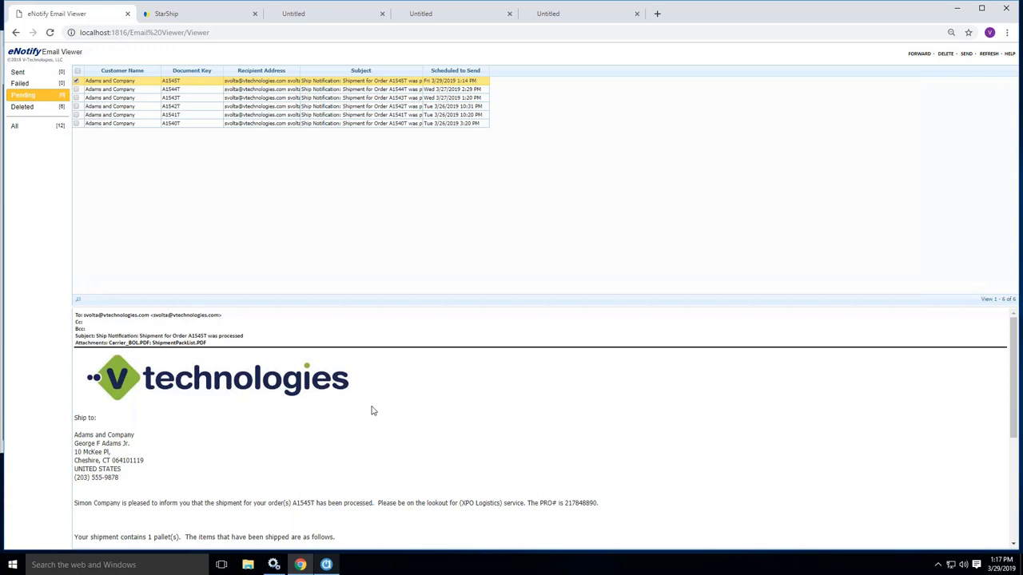
pyautogui.scroll(-1, 371, 411)
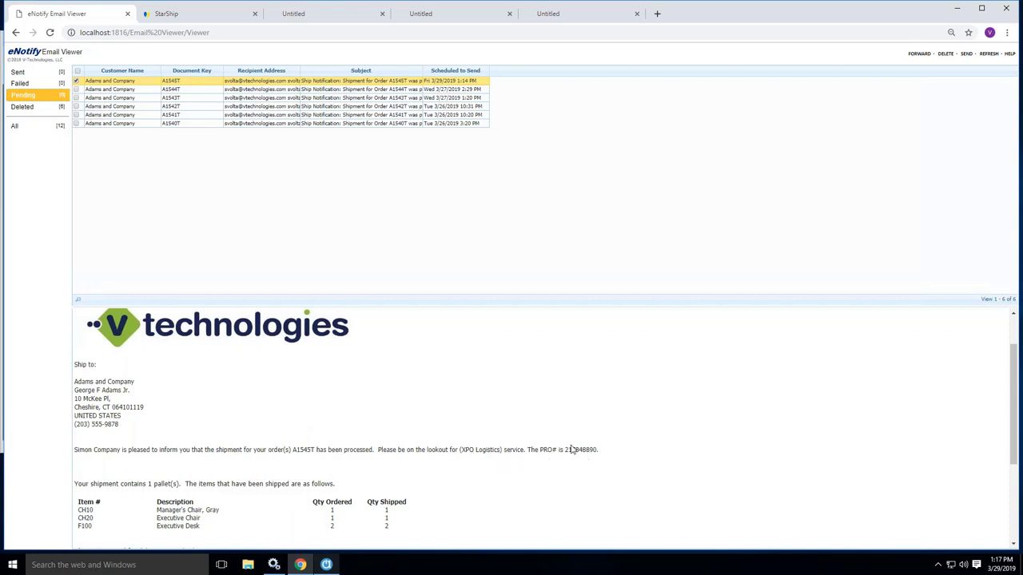
pyautogui.scroll(-1, 308, 463)
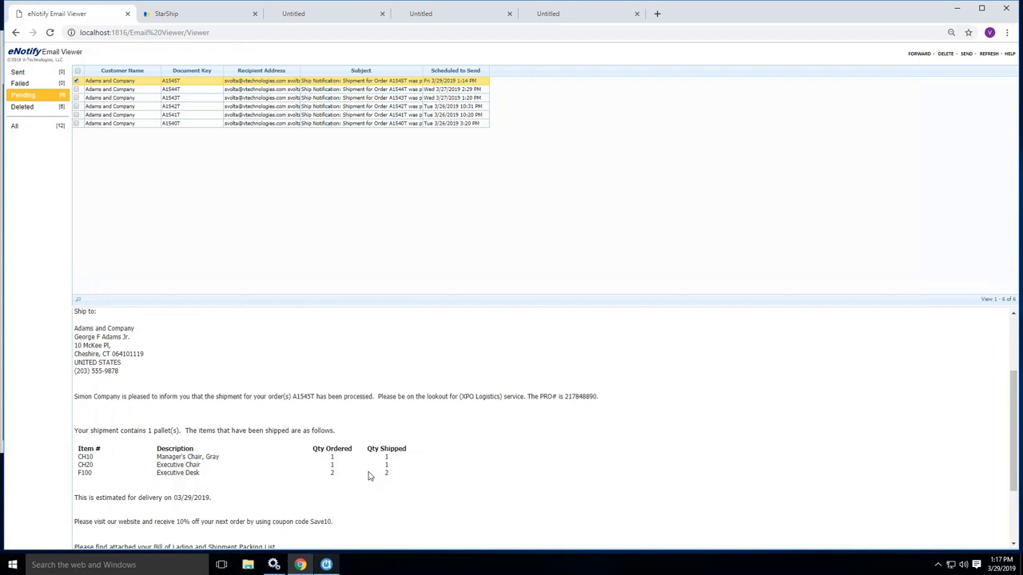
pyautogui.scroll(-1, 299, 481)
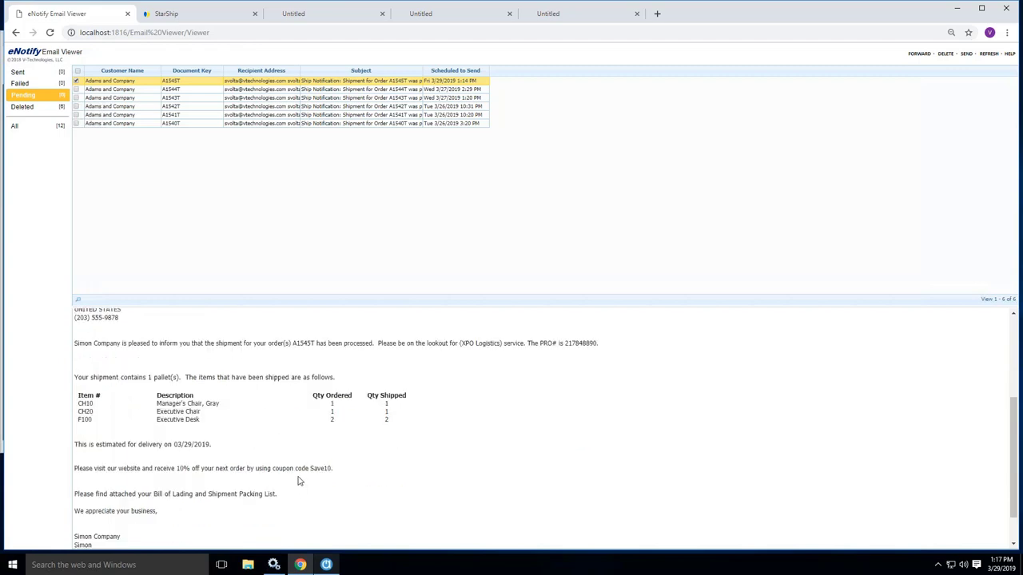
pyautogui.scroll(-1, 299, 481)
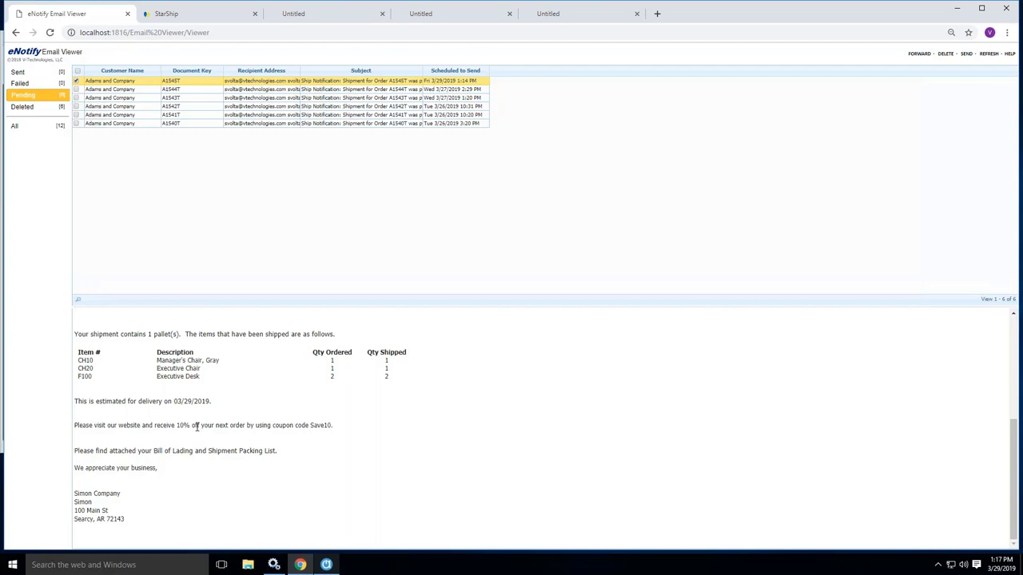
# - In Activate, look up and open the latest Adams and Company sales order
pyautogui.click(327, 567)
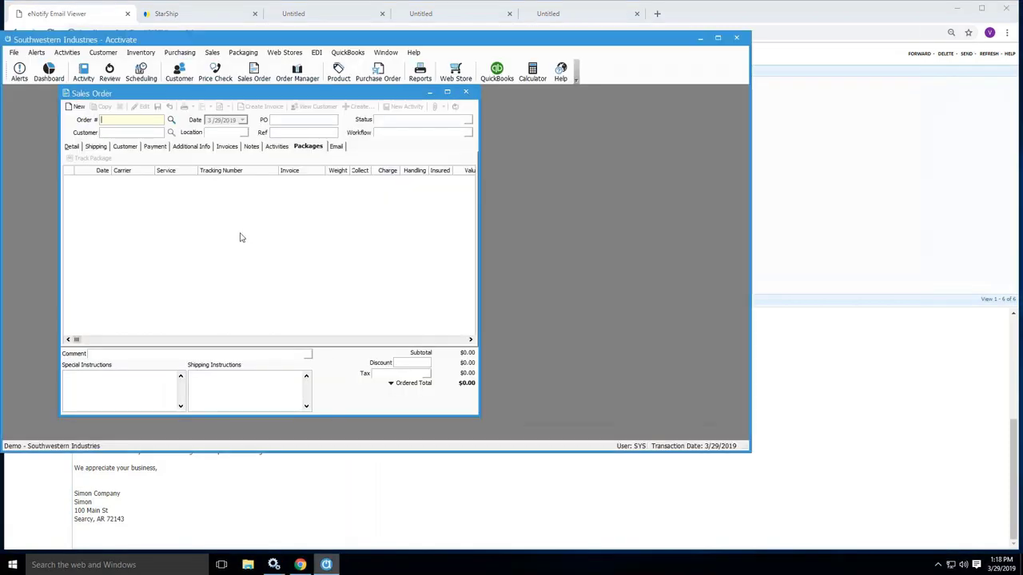
pyautogui.click(171, 121)
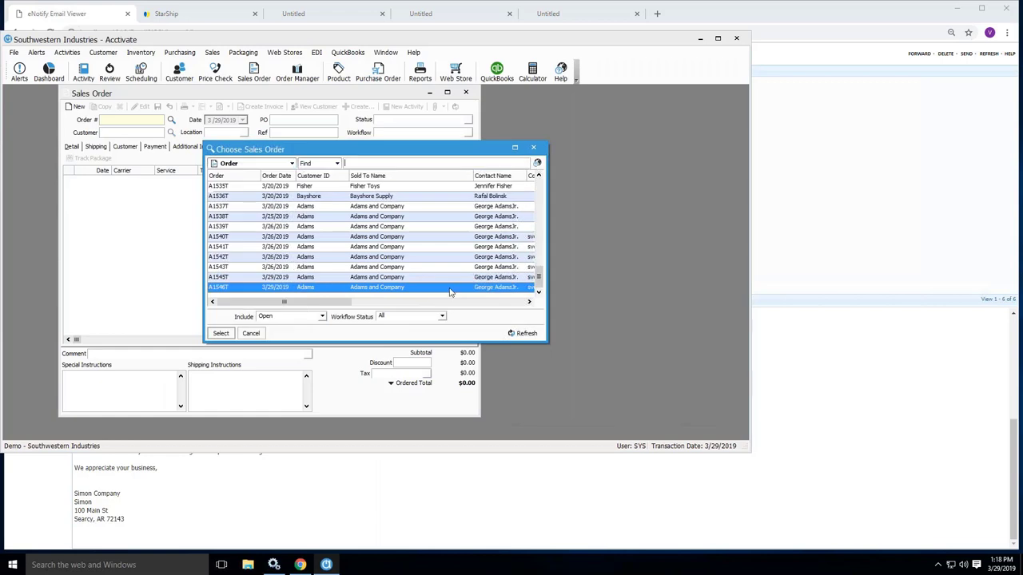
pyautogui.doubleClick(231, 278)
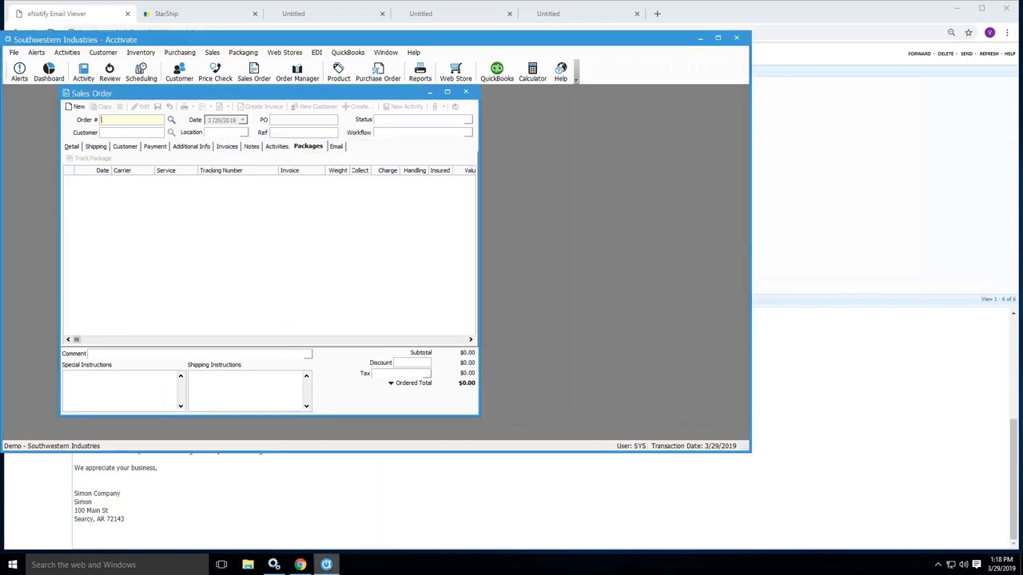